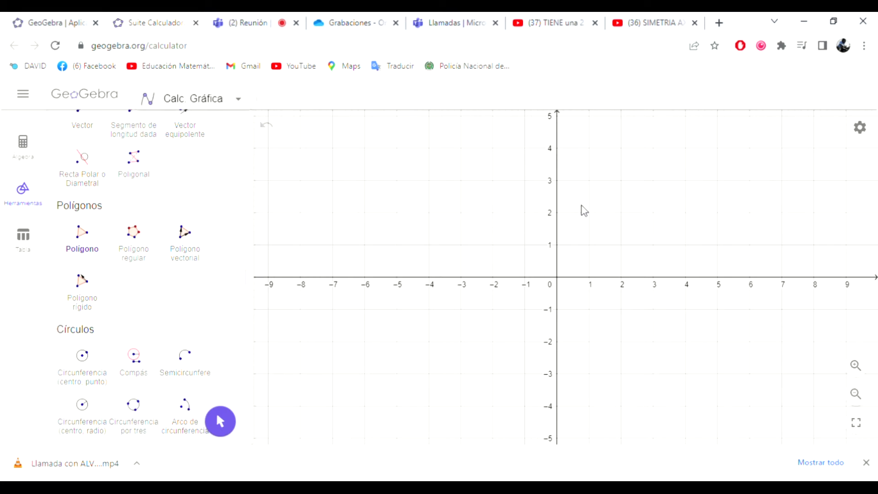
# Step: Draw a triangle with vertices at about (2, 3.1), (4, 2.7) and (0.9, 0.6) using the Polygon tool
pyautogui.click(622, 176)
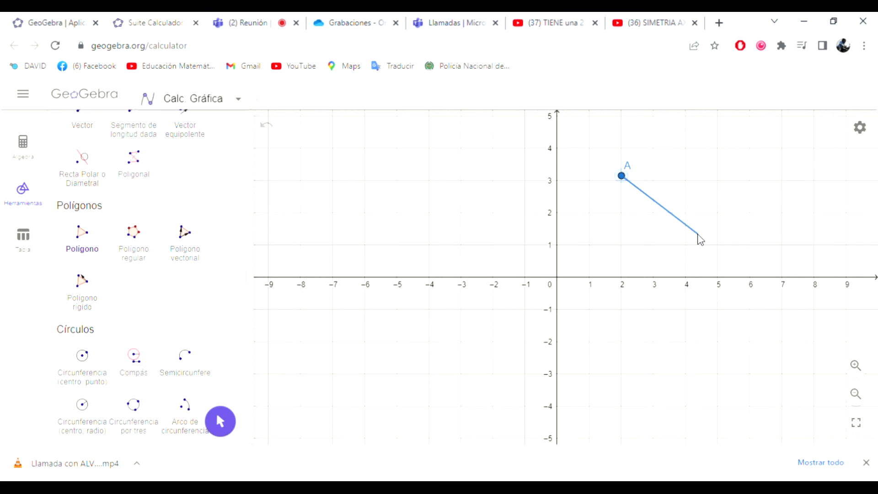
pyautogui.click(687, 189)
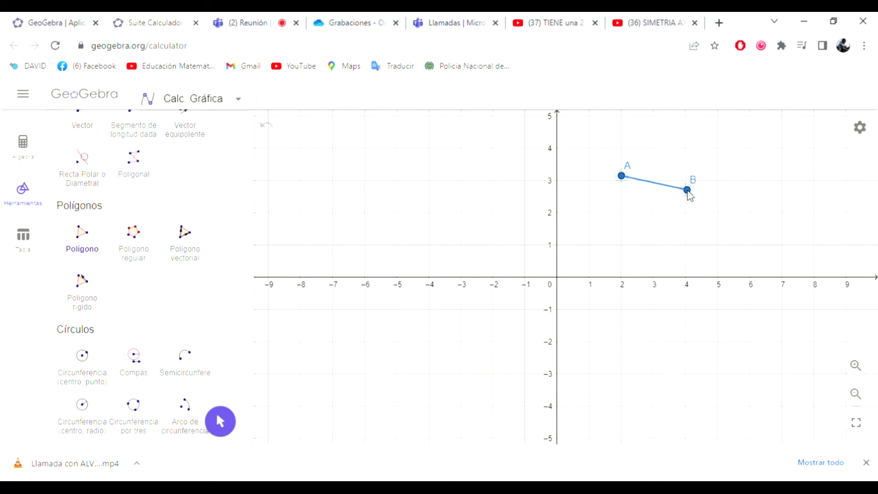
pyautogui.click(588, 259)
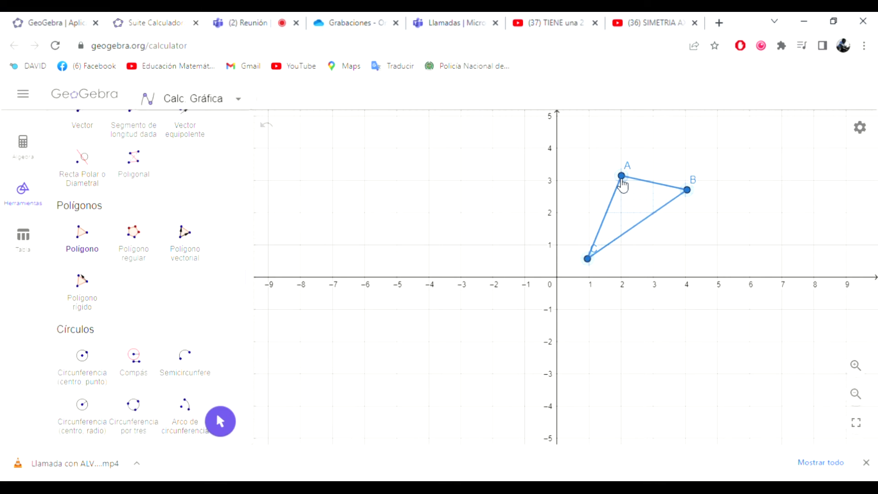
pyautogui.click(622, 178)
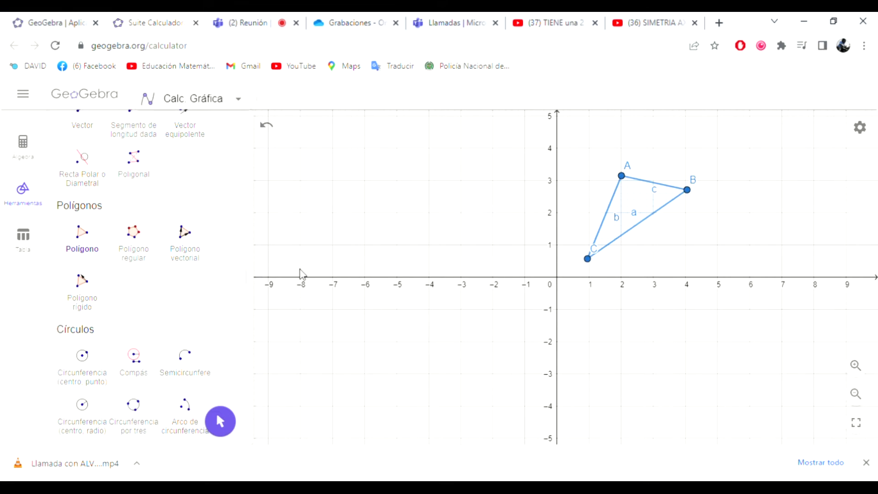
# Step: Place a free point at (-3, 1) as the centre of symmetry for the triangle
pyautogui.scroll(10, 260, 147)
pyautogui.click(137, 155)
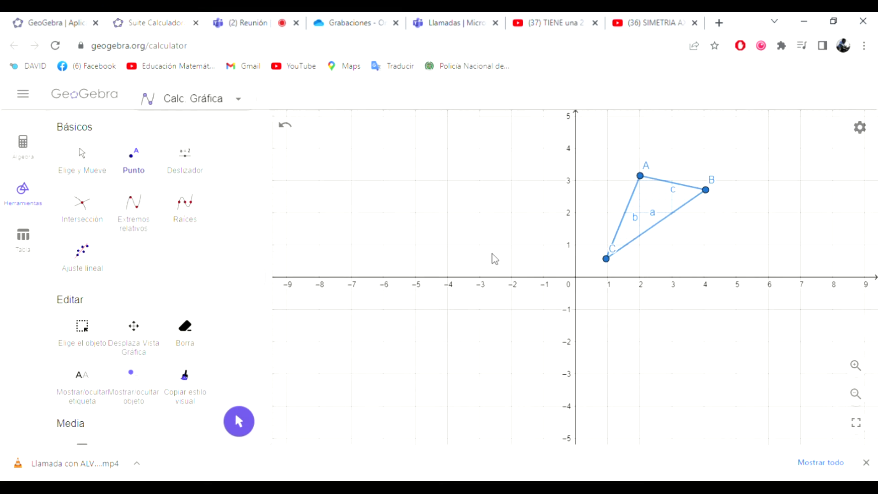
pyautogui.click(480, 245)
pyautogui.moveTo(265, 170); pyautogui.dragTo(280, 266)
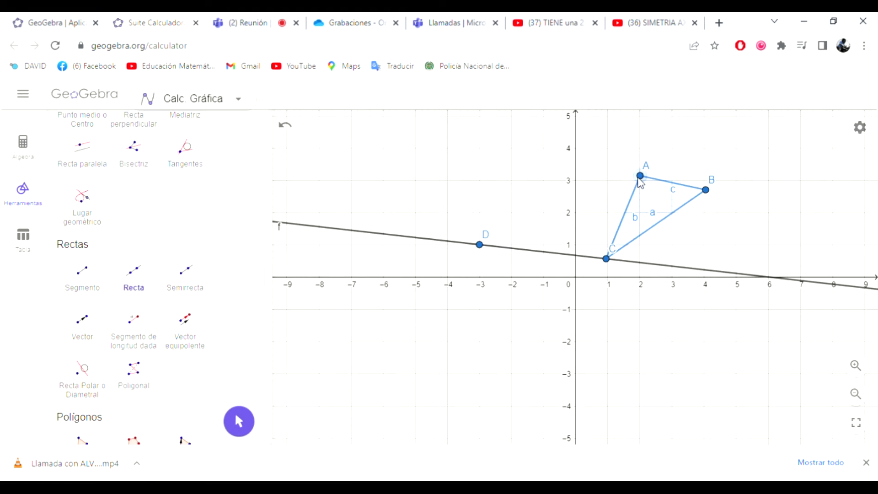
pyautogui.click(641, 176)
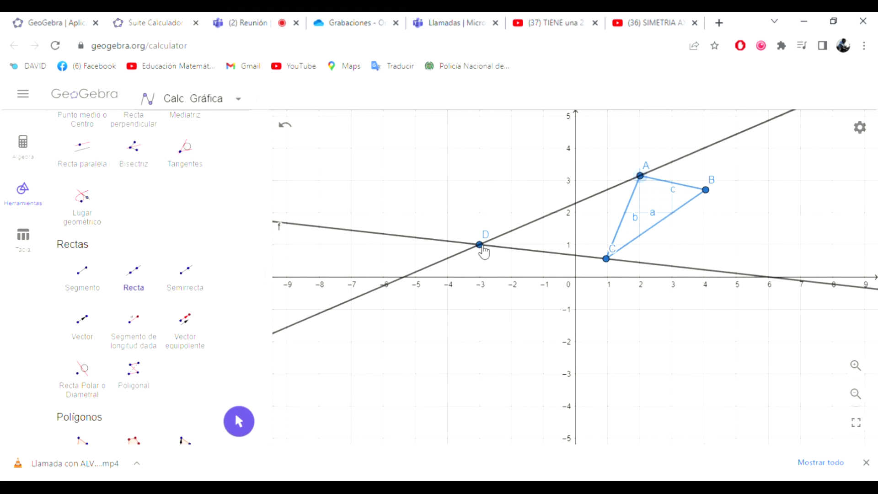
pyautogui.click(480, 246)
pyautogui.click(708, 194)
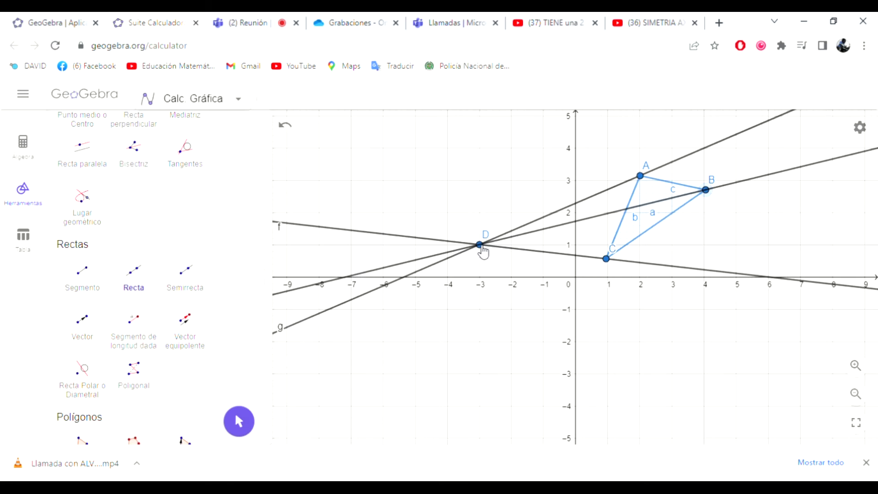
pyautogui.click(481, 246)
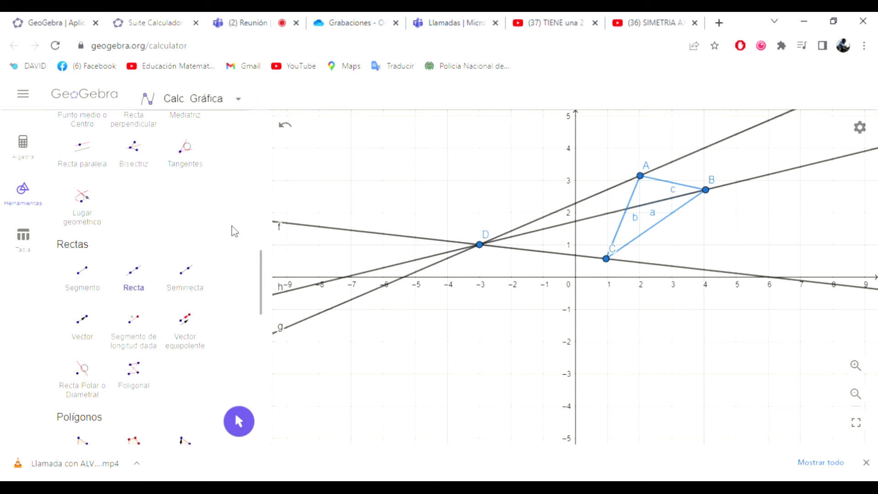
pyautogui.hotkey('ctrl', 'z')
pyautogui.hotkey('ctrl', 'z')
pyautogui.hotkey('ctrl', 'z')
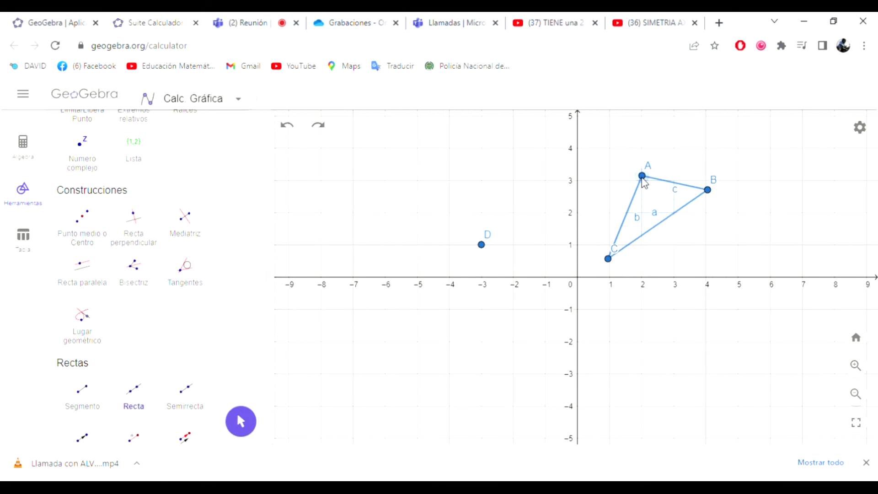
pyautogui.click(643, 177)
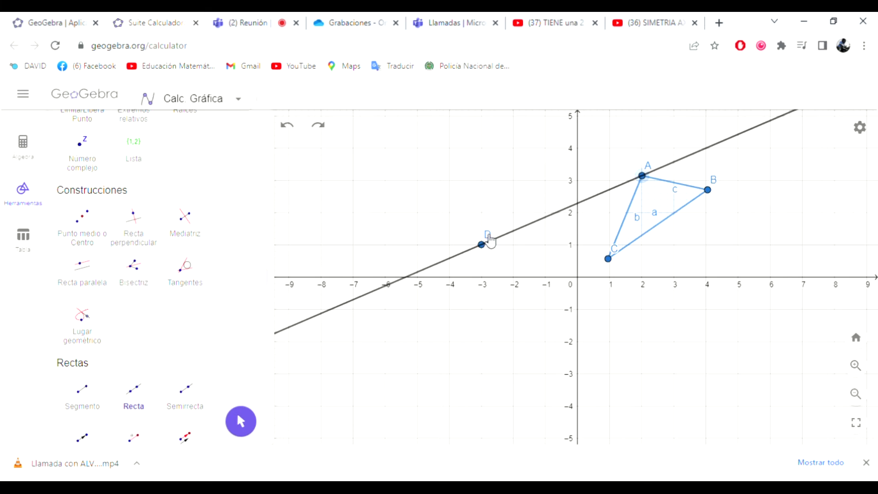
pyautogui.press('Escape')
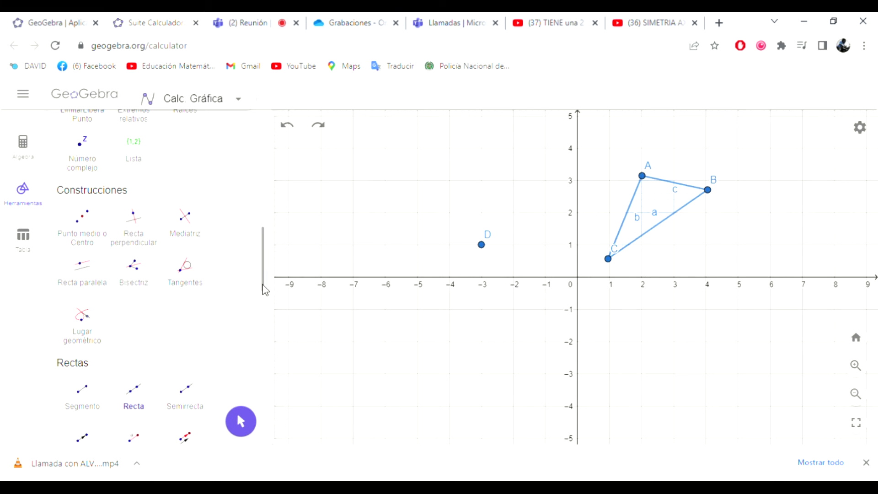
# Step: Draw a line through triangle vertex A and centre point D
pyautogui.moveTo(263, 290); pyautogui.dragTo(264, 259)
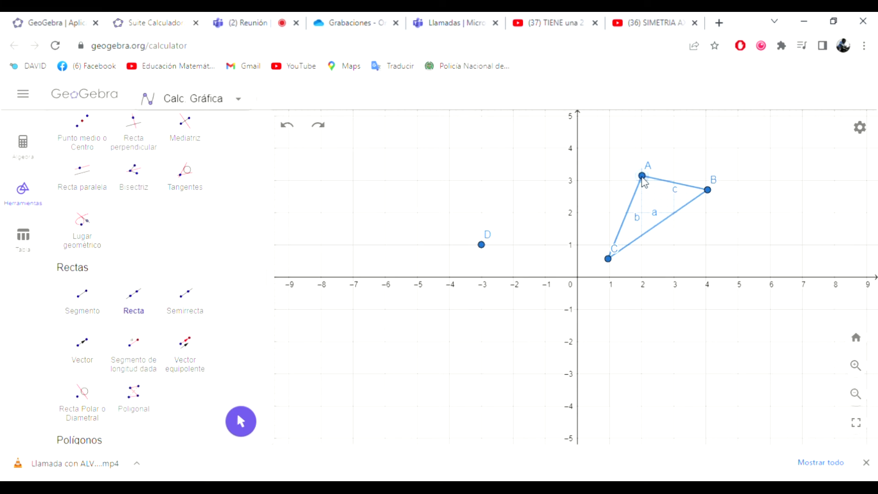
pyautogui.click(642, 176)
pyautogui.click(483, 247)
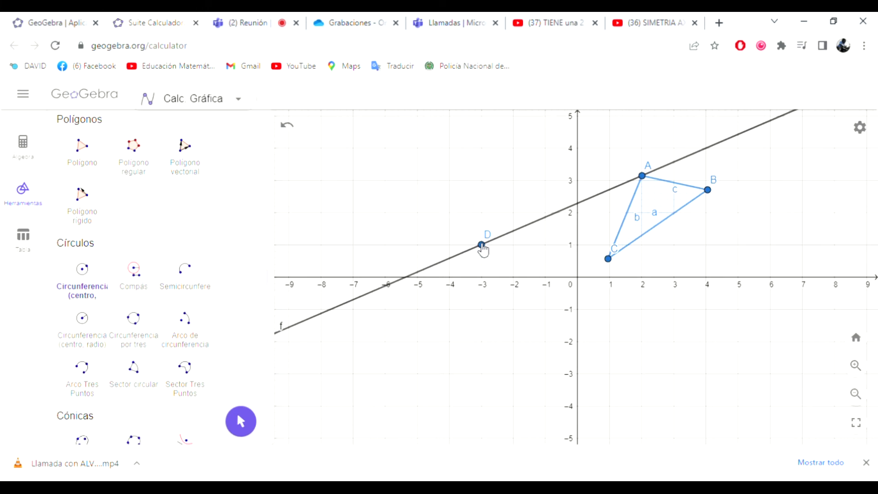
# Step: Draw a circle centred on D through vertex A, and name its opposite intersection with the line A
pyautogui.click(481, 246)
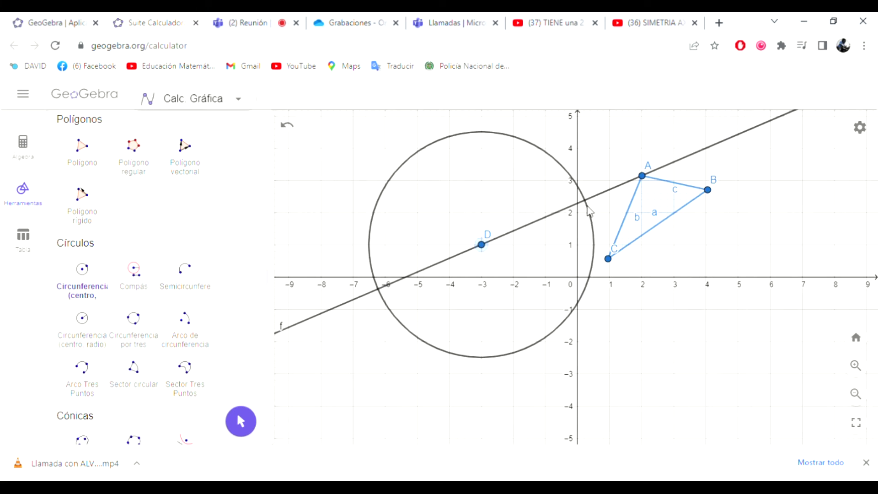
pyautogui.click(642, 176)
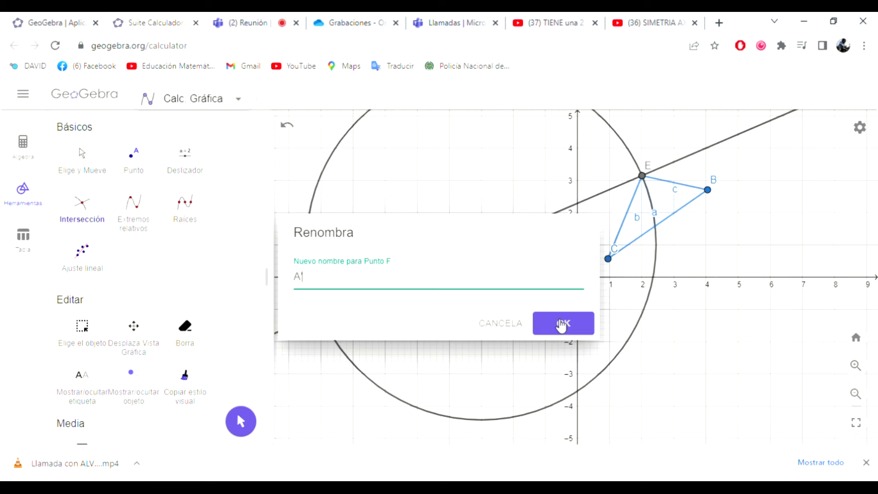
pyautogui.click(561, 325)
# Step: Draw a line through triangle vertex C and centre point D
pyautogui.scroll(-8, 183, 310)
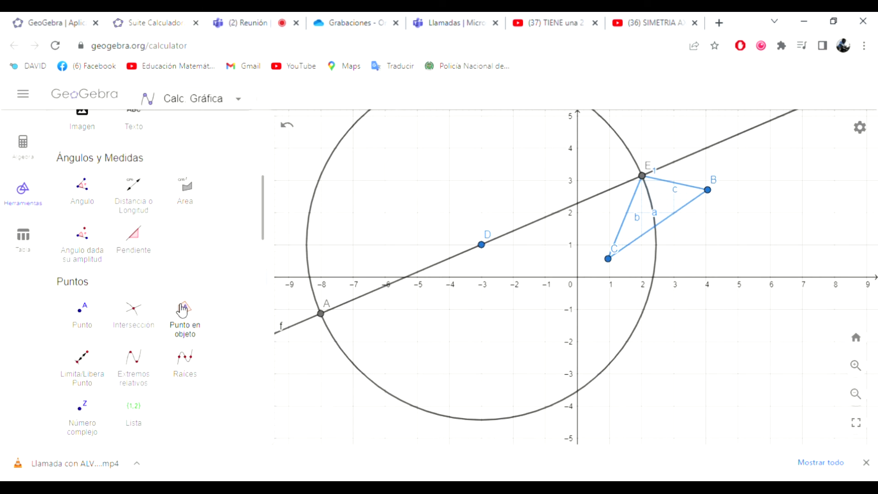
pyautogui.scroll(-5, 258, 238)
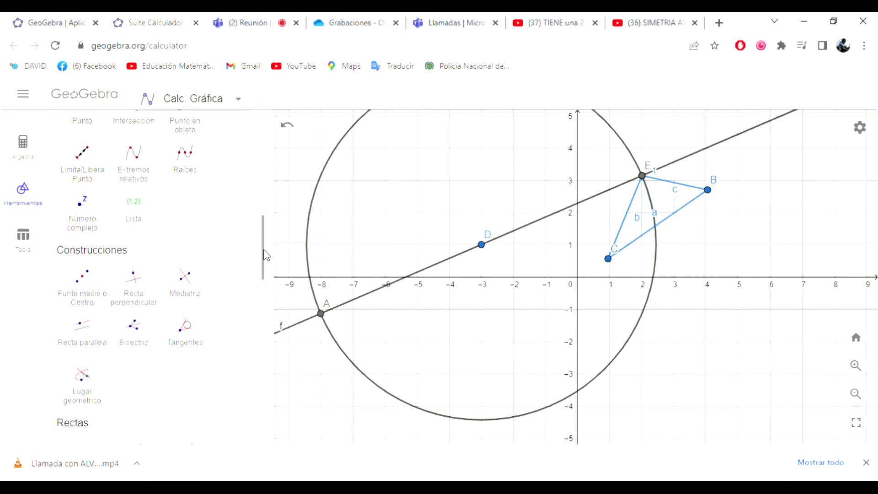
pyautogui.moveTo(264, 259); pyautogui.dragTo(262, 308)
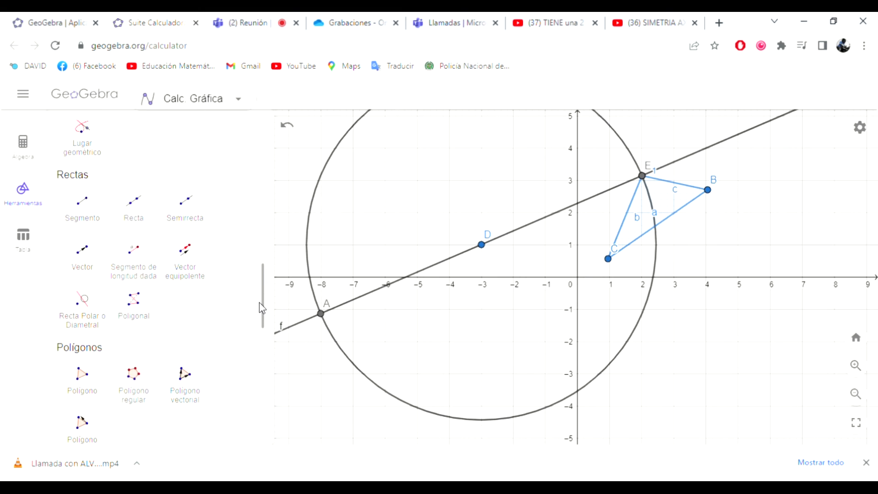
pyautogui.click(137, 206)
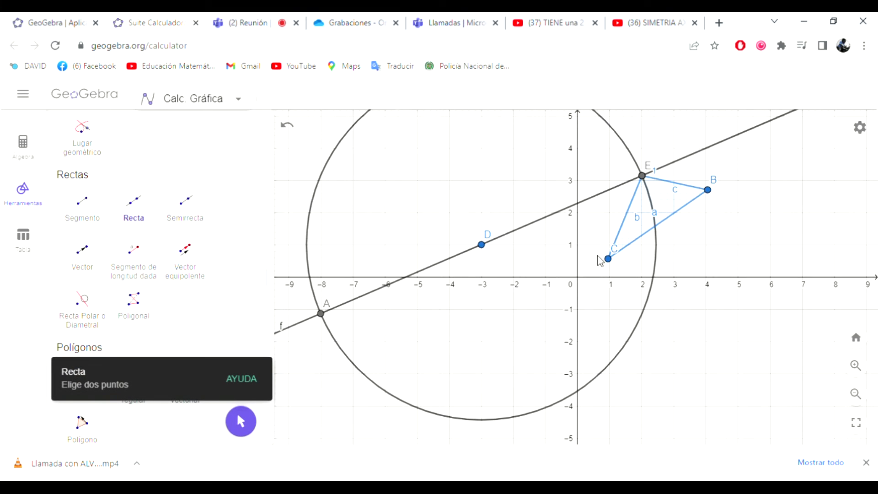
pyautogui.click(608, 259)
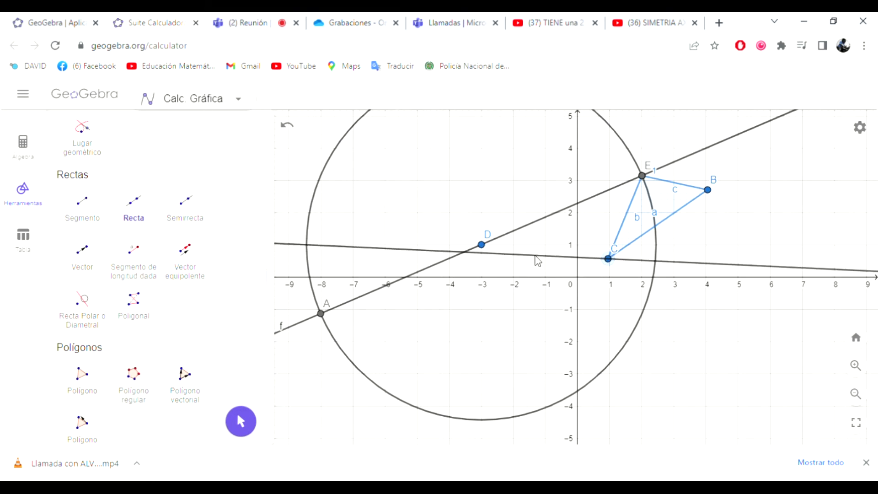
pyautogui.click(483, 251)
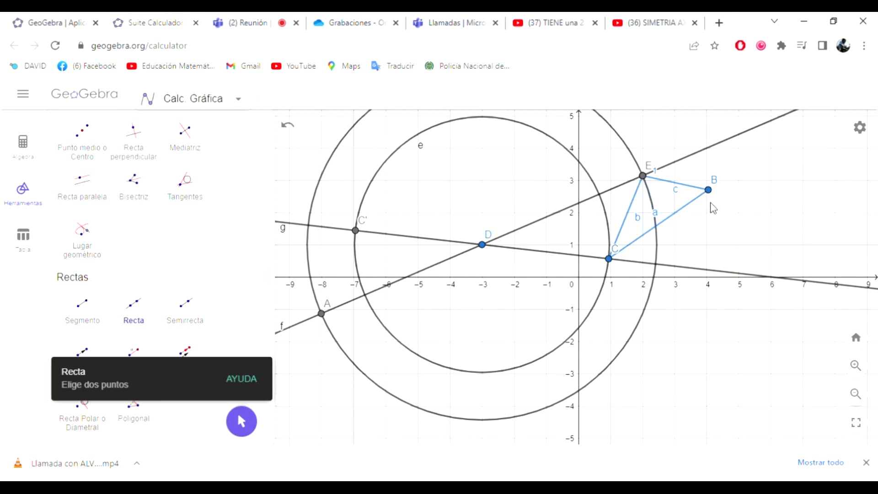
# Step: Draw a line through vertex B and point D, and a circle centred on D passing through B
pyautogui.click(708, 190)
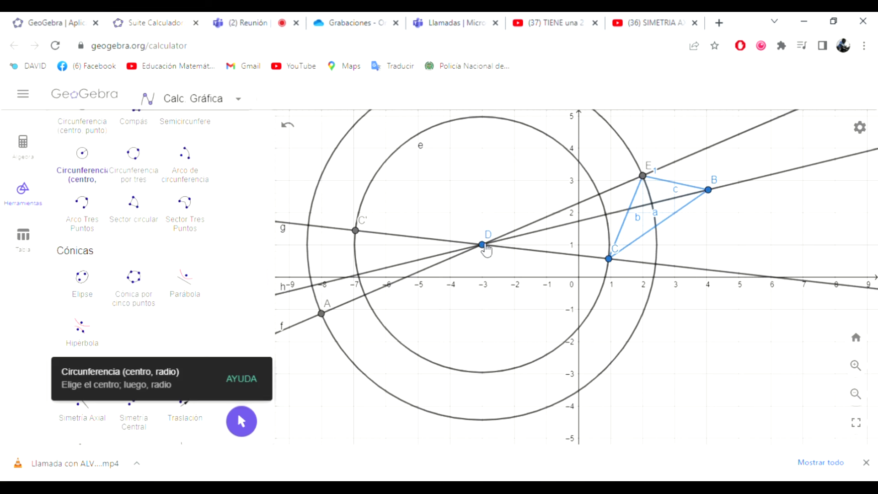
pyautogui.click(483, 245)
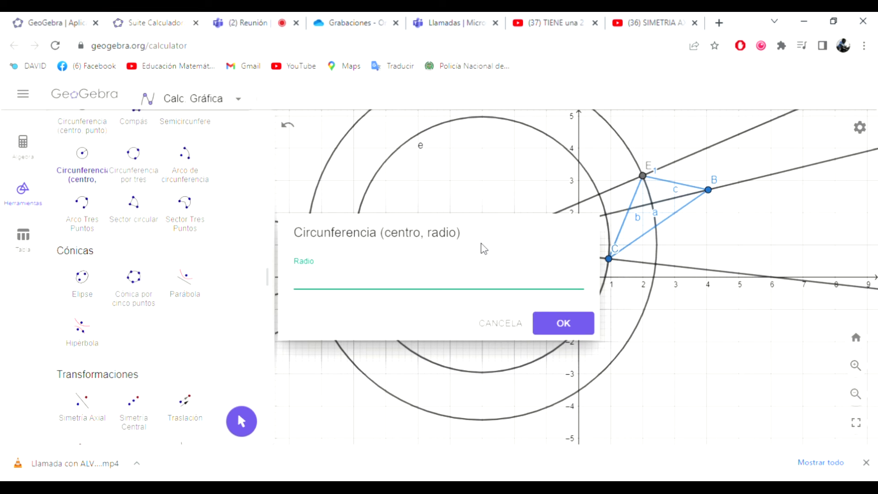
pyautogui.click(497, 324)
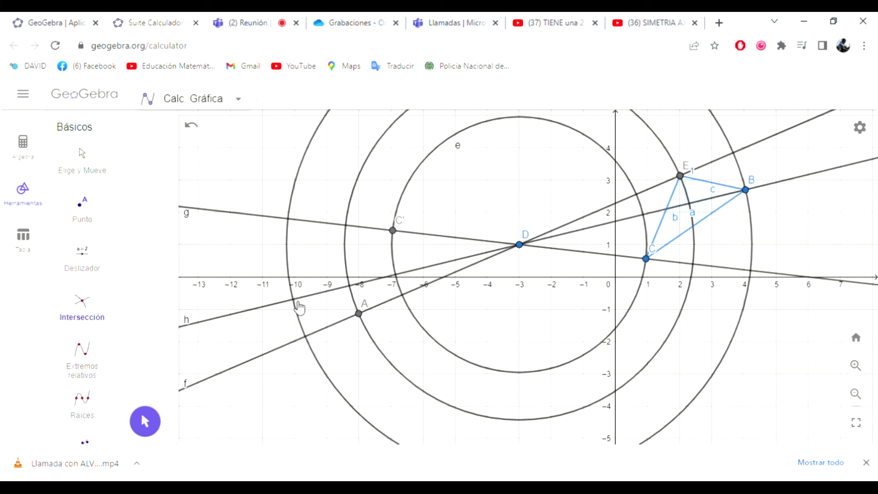
# Step: Mark the intersection of line h and the outermost circle on the far side of D from B, and name it B'
pyautogui.click(295, 301)
pyautogui.write('h')
pyautogui.press('BackSpace')
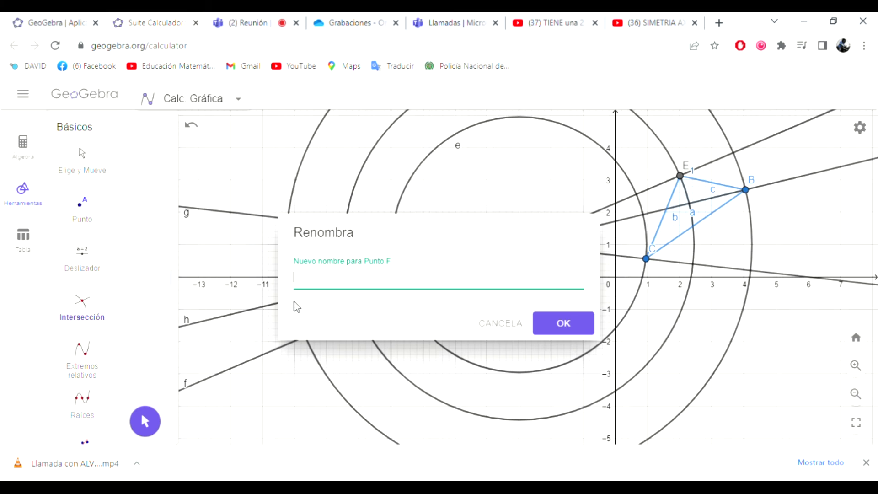
pyautogui.write("B'")
pyautogui.press('BackSpace')
pyautogui.press('BackSpace')
pyautogui.write("B'")
pyautogui.press('Return')
# Step: Hide the three construction circles and the three lines through D
pyautogui.scroll(-5, 168, 180)
pyautogui.click(82, 243)
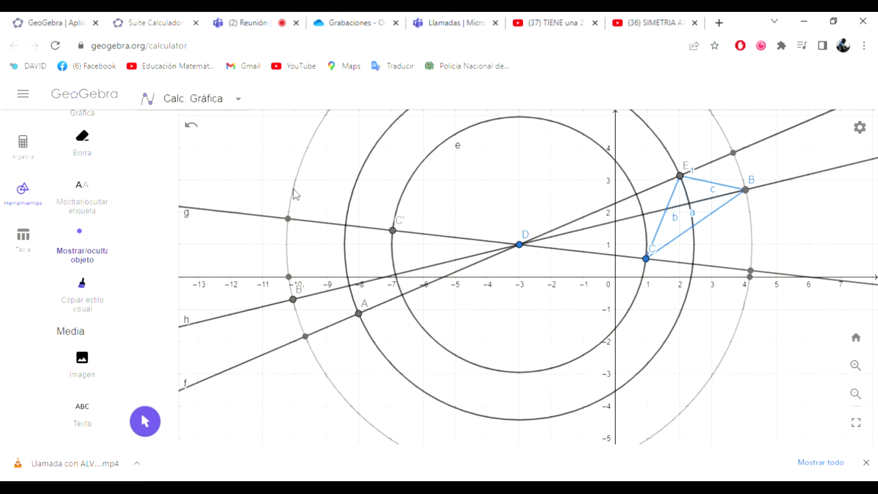
pyautogui.click(357, 208)
pyautogui.click(404, 197)
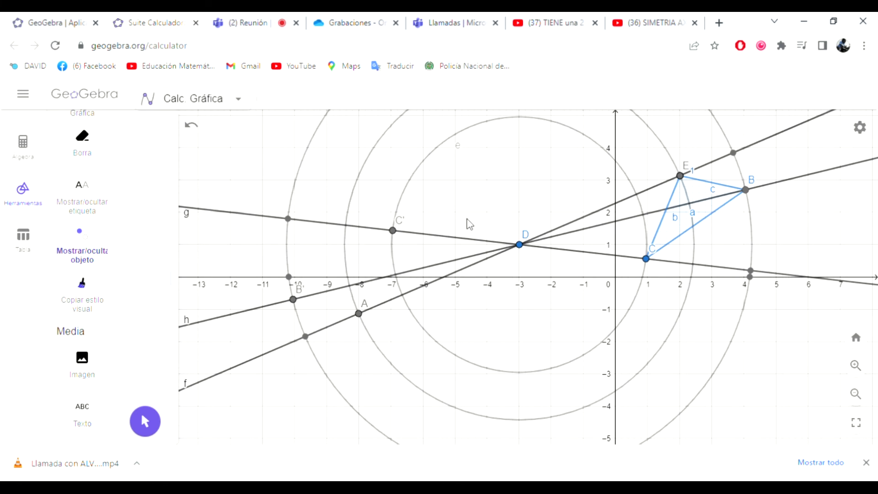
pyautogui.click(453, 241)
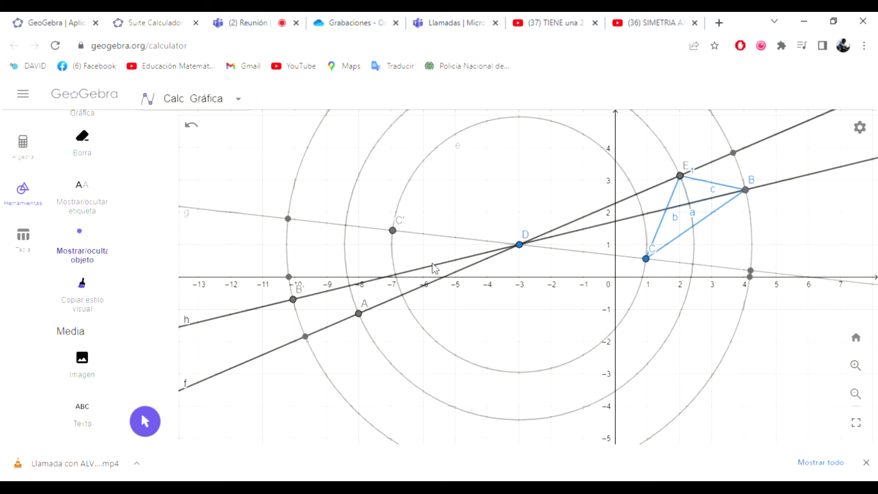
pyautogui.click(432, 267)
pyautogui.click(434, 281)
# Step: Draw the reflected triangle through points B', C' and A using the Polygon tool
pyautogui.scroll(5, 137, 302)
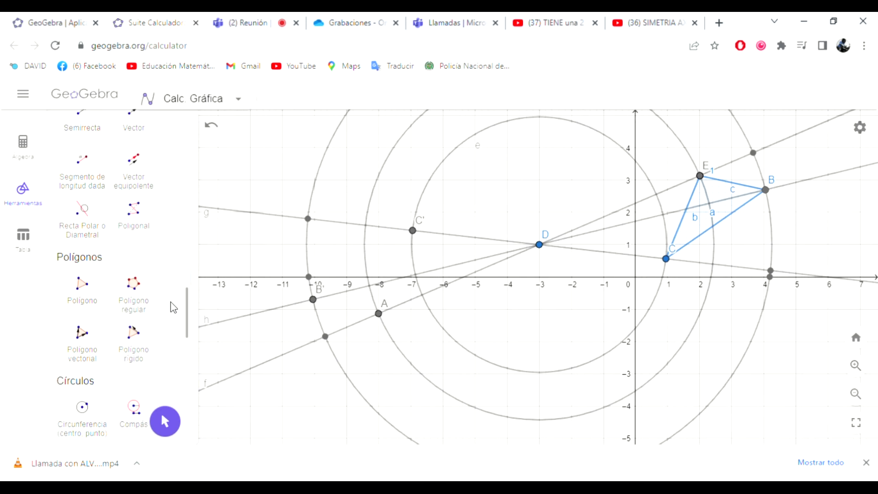
pyautogui.click(98, 297)
pyautogui.click(313, 300)
pyautogui.click(412, 230)
pyautogui.click(378, 313)
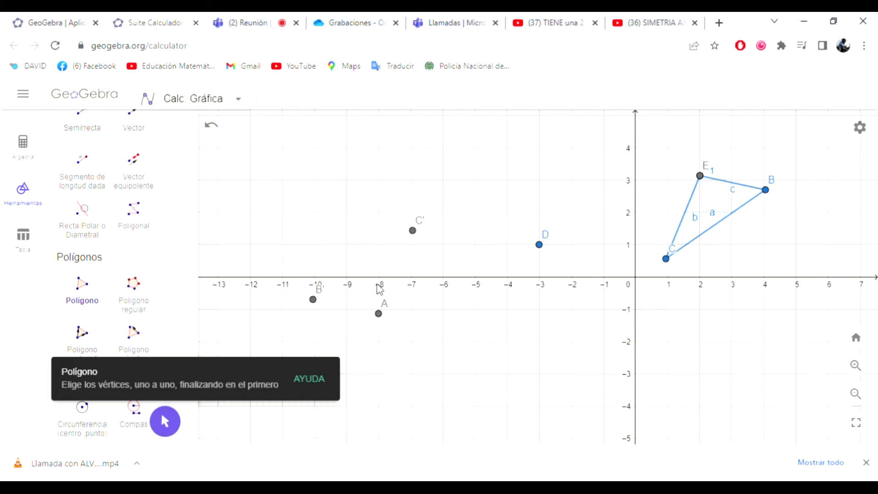
pyautogui.click(313, 300)
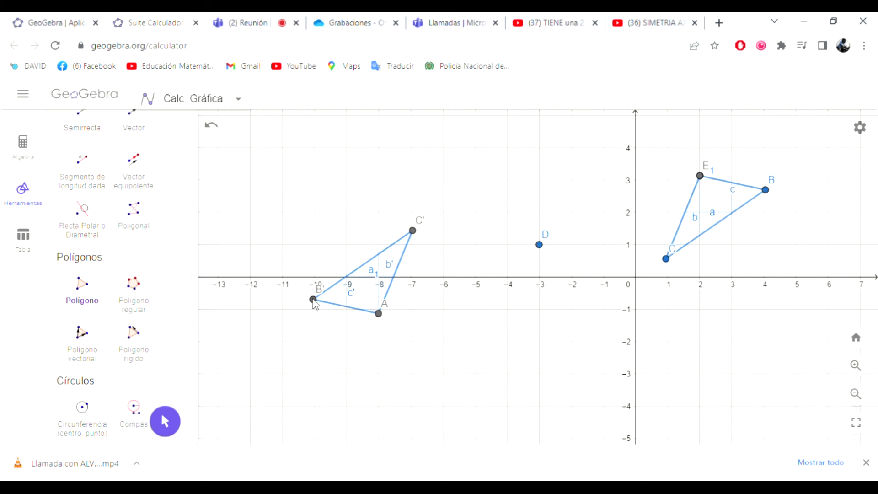
# Step: Move the original triangle's vertices C, B and E to about (-0.7, 0.4), (4.2, 1.6) and (0, 3.9)
pyautogui.press('Escape')
pyautogui.moveTo(666, 258); pyautogui.dragTo(618, 270)
pyautogui.moveTo(772, 197); pyautogui.dragTo(780, 276)
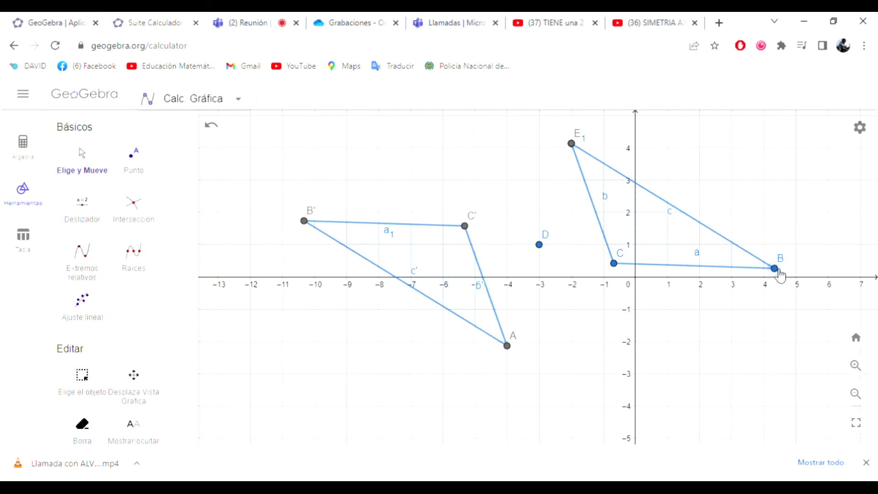
pyautogui.moveTo(781, 276); pyautogui.dragTo(775, 234)
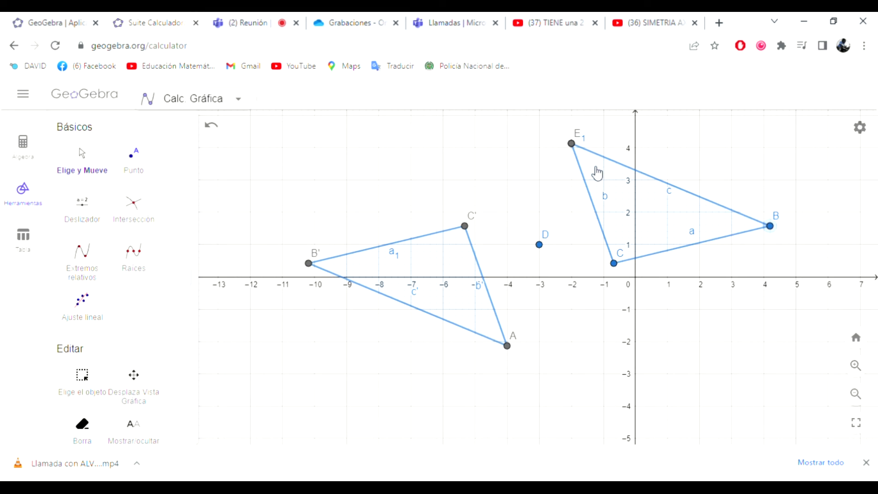
pyautogui.moveTo(572, 144); pyautogui.dragTo(641, 157)
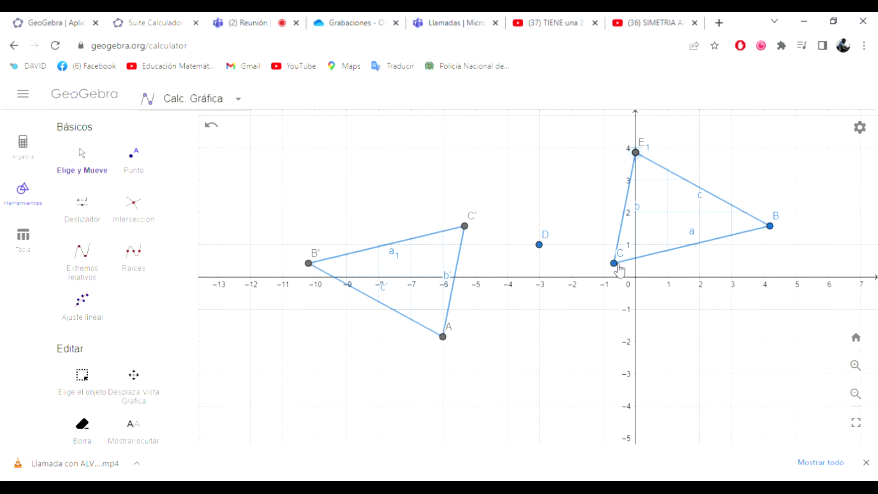
# Step: Move vertex C of the original triangle to about (1.5, 1.1)
pyautogui.moveTo(622, 266)
pyautogui.mouseDown()
pyautogui.moveTo(653, 251)
pyautogui.moveTo(738, 254)
pyautogui.moveTo(690, 251)
pyautogui.mouseUp()
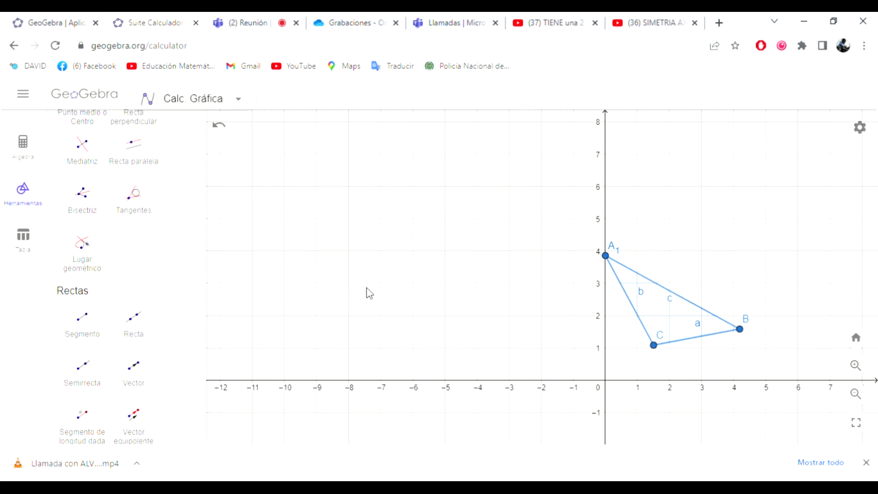
# Step: Draw a nearly vertical line beside the triangle through points at about (-2.3, 0.1) and (-2.3, 3.7)
pyautogui.click(135, 326)
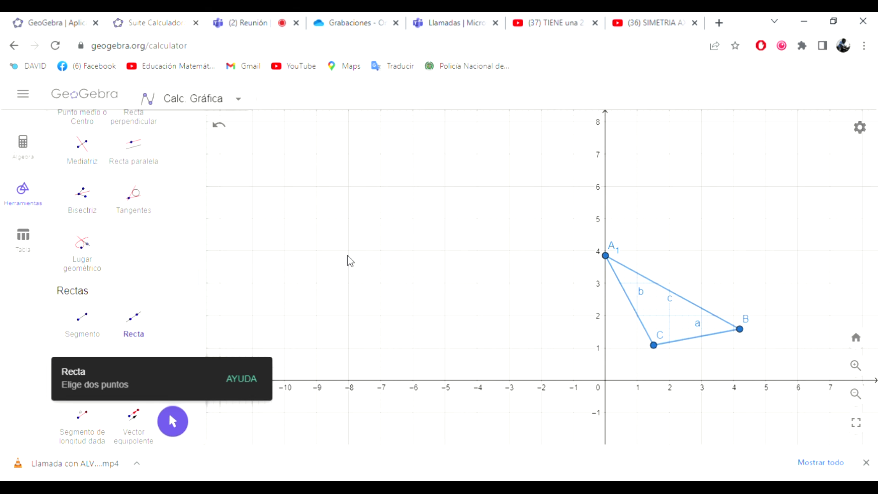
pyautogui.click(532, 377)
pyautogui.click(531, 260)
# Step: Draw the line perpendicular to line f through the triangle's upper vertex on the y-axis
pyautogui.scroll(-5, 203, 329)
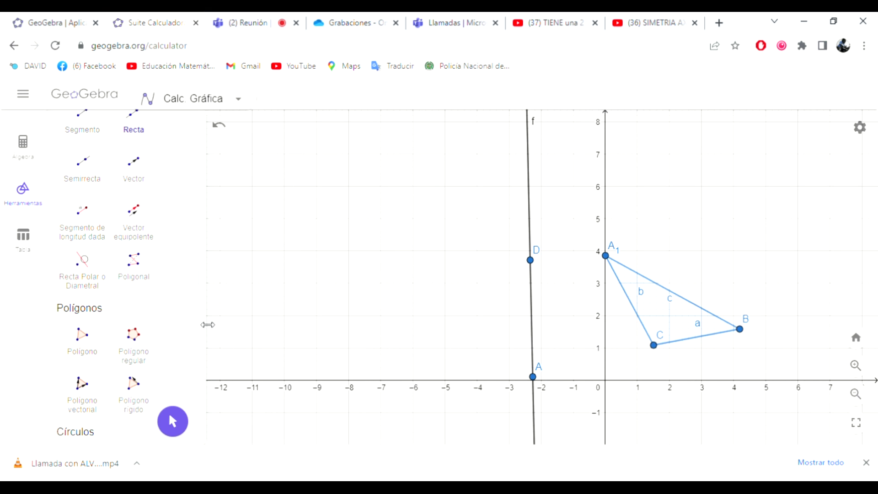
pyautogui.scroll(7, 138, 320)
pyautogui.click(134, 256)
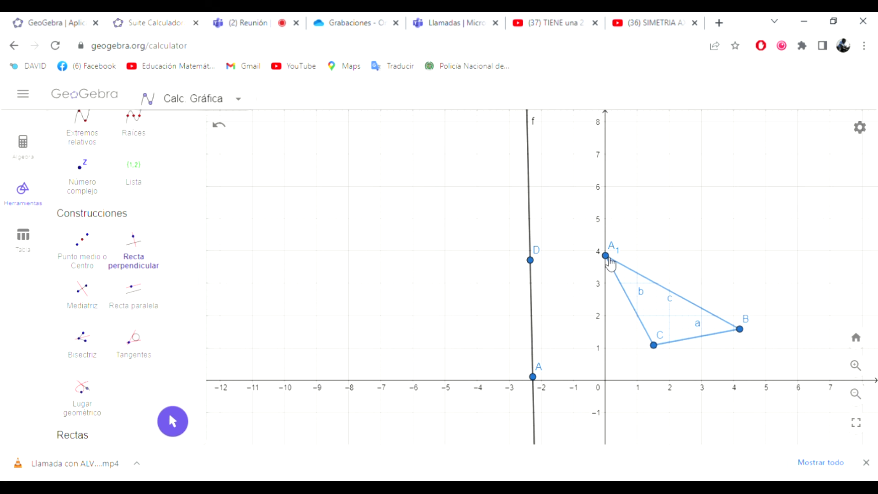
pyautogui.click(609, 258)
pyautogui.click(529, 240)
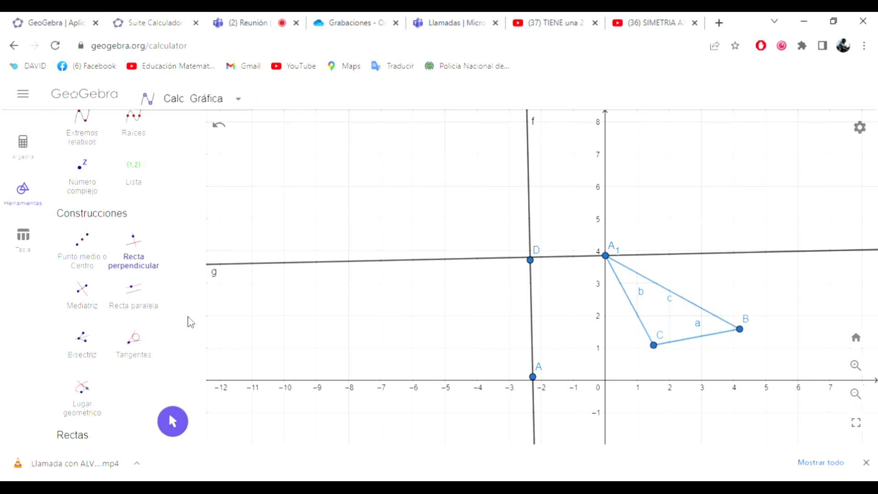
# Step: Draw a circle centred at point D on line f that passes through the triangle's upper vertex
pyautogui.scroll(-10, 194, 275)
pyautogui.click(82, 142)
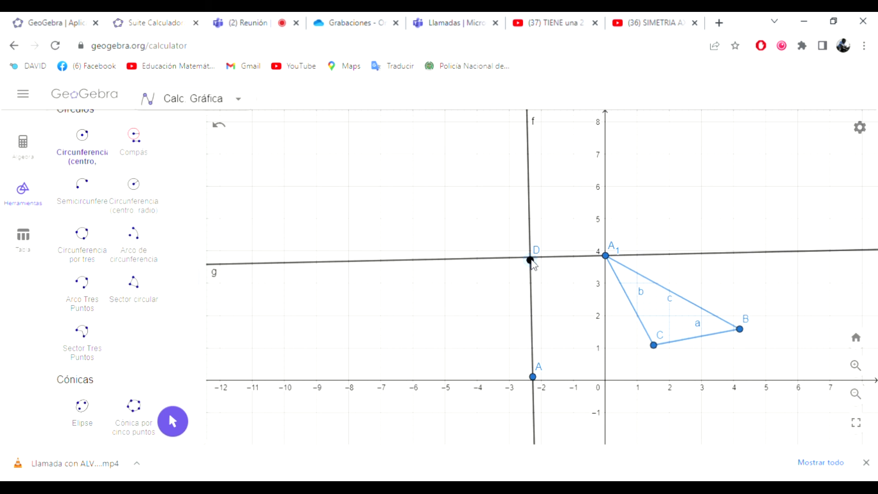
pyautogui.click(531, 260)
pyautogui.click(605, 256)
pyautogui.click(606, 256)
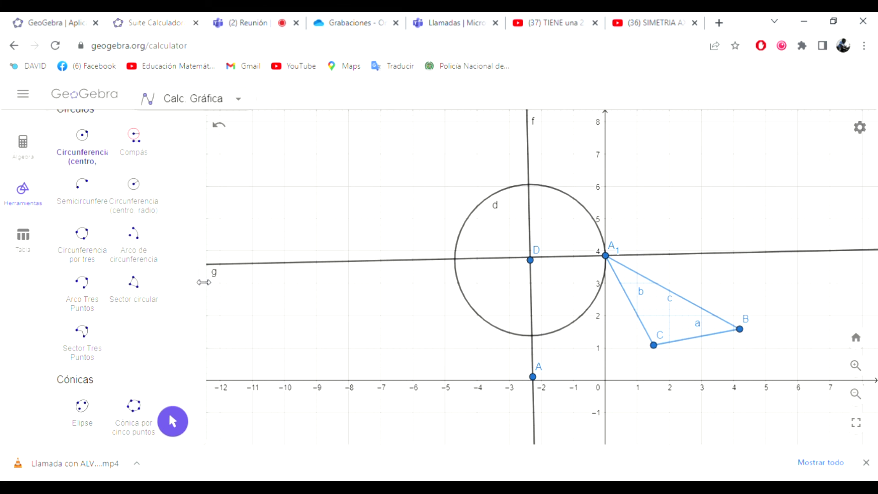
# Step: Mark the intersection of circle d and line g on the far side of line f from the triangle, and name it A'
pyautogui.scroll(10, 137, 274)
pyautogui.click(133, 204)
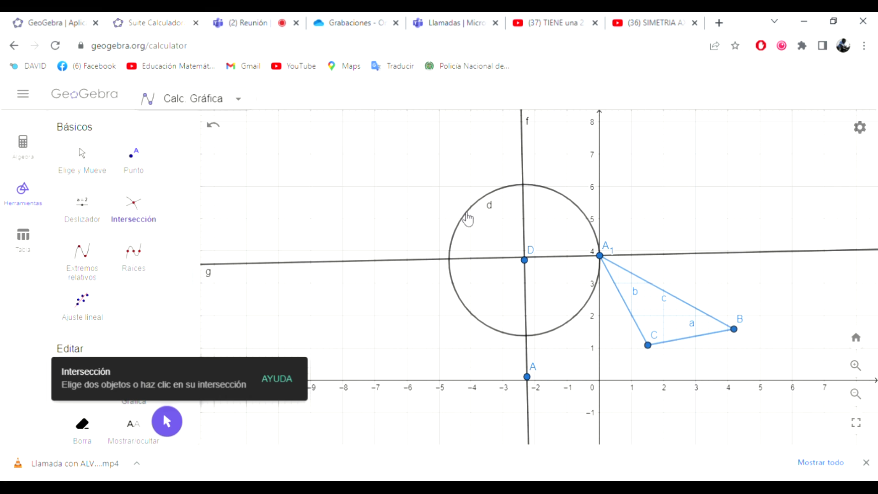
pyautogui.click(450, 259)
pyautogui.write('A')
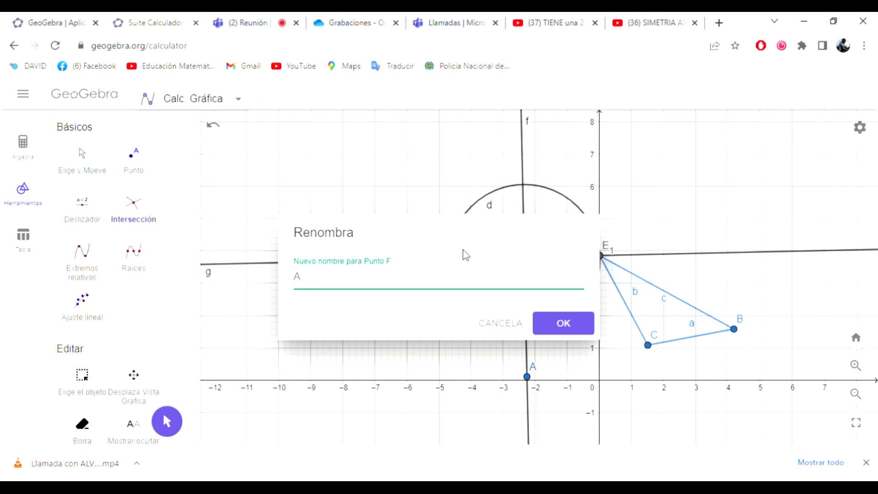
pyautogui.write("'")
pyautogui.click(564, 323)
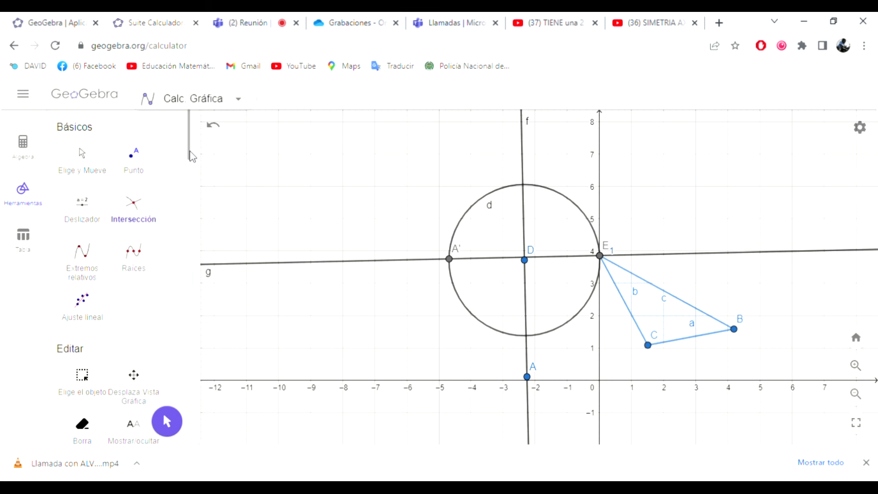
# Step: Draw the line perpendicular to line f through vertex B and mark its intersection with line f
pyautogui.scroll(-3, 190, 154)
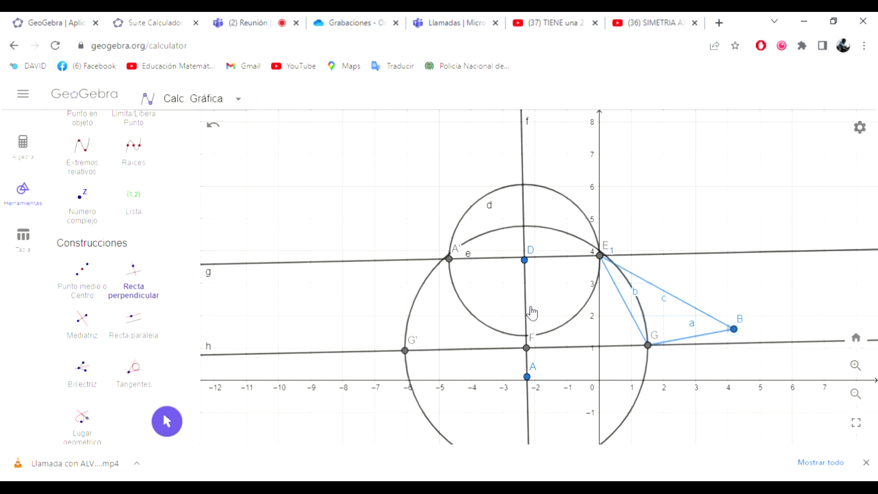
pyautogui.click(531, 313)
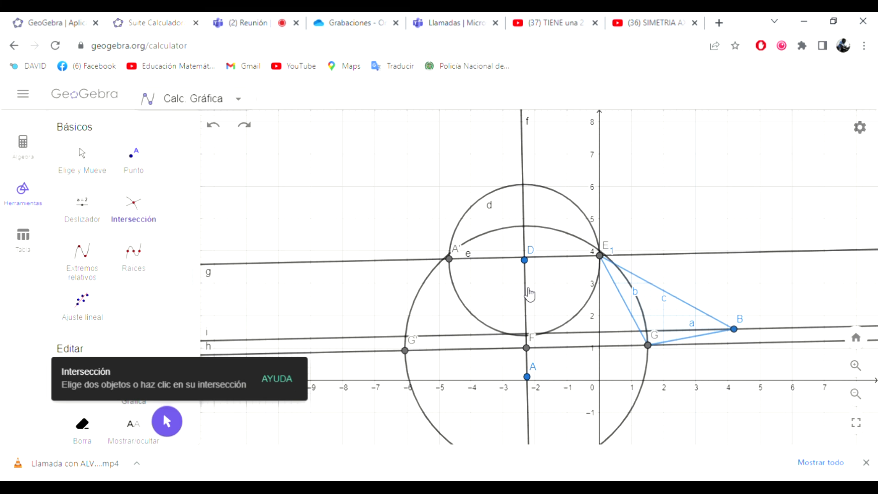
pyautogui.click(525, 293)
pyautogui.click(526, 334)
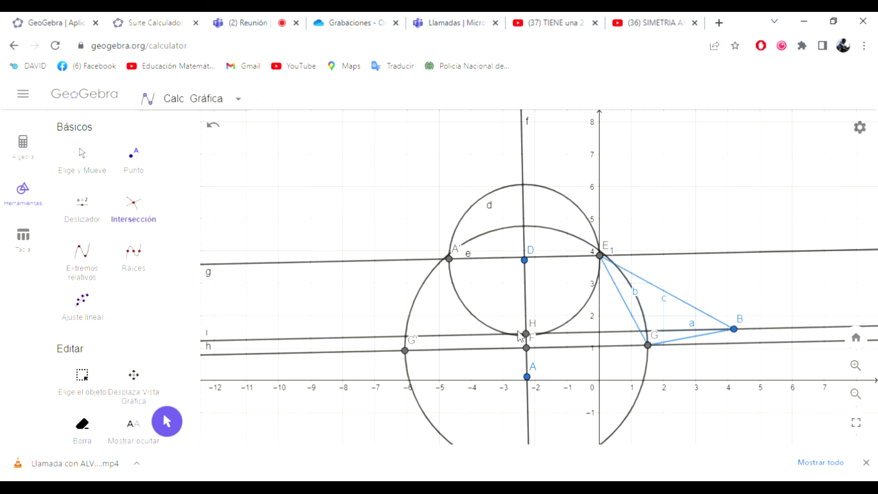
# Step: Draw a circle through vertex B, centred at point H where the perpendicular from B meets line f
pyautogui.scroll(-10, 169, 284)
pyautogui.click(82, 336)
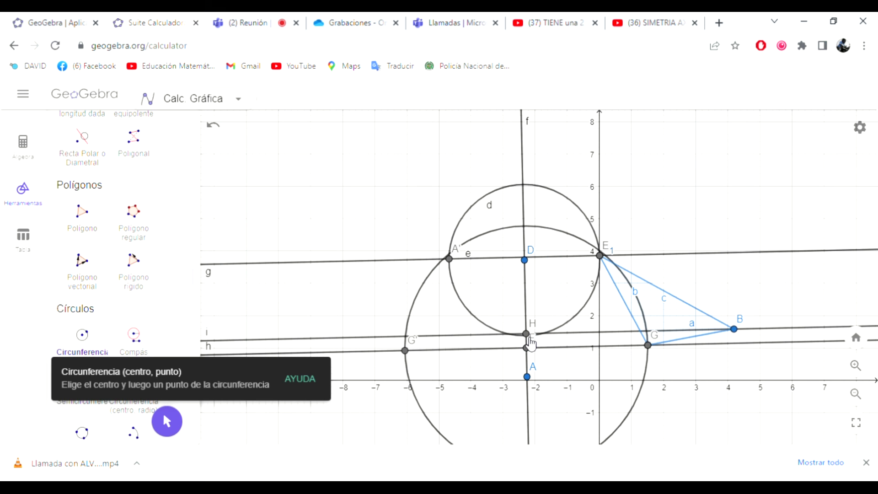
pyautogui.click(528, 344)
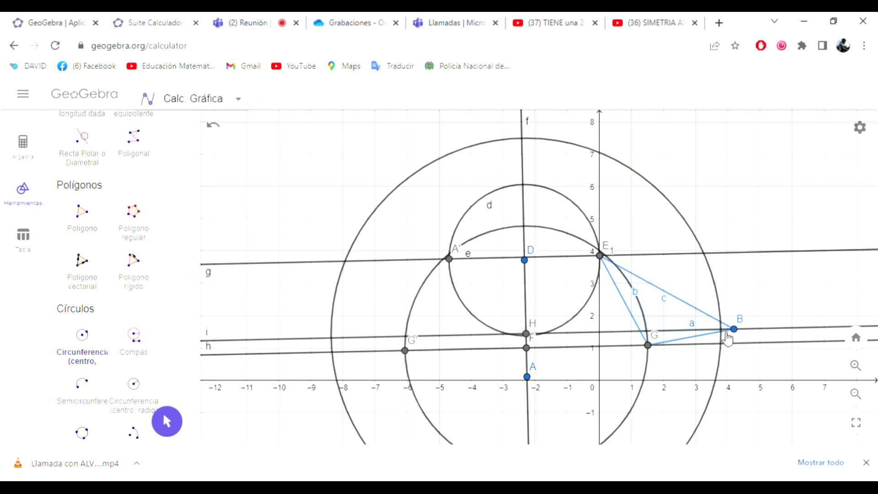
pyautogui.click(738, 329)
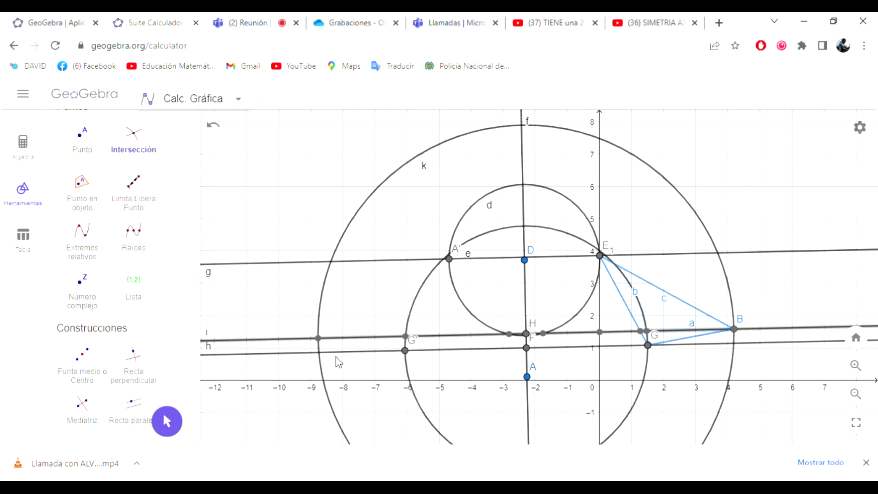
# Step: Rename line i, the perpendicular through vertex B, as B'
pyautogui.write('B')
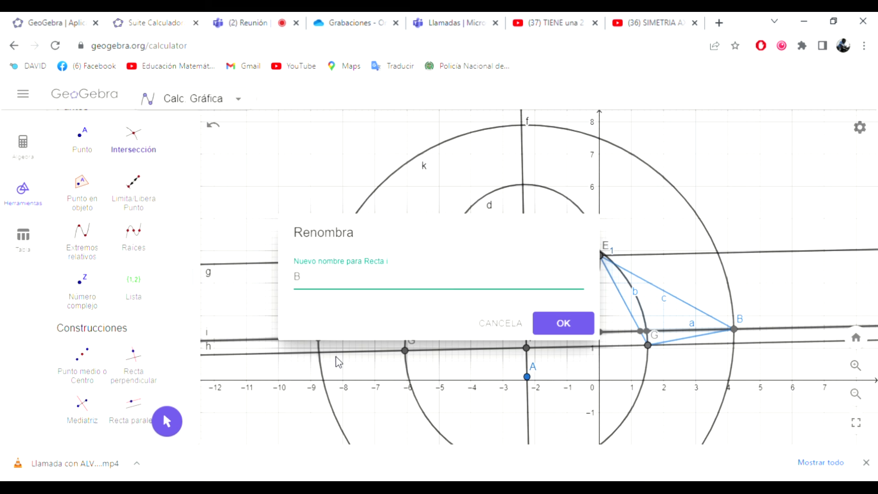
pyautogui.write("'")
pyautogui.click(564, 324)
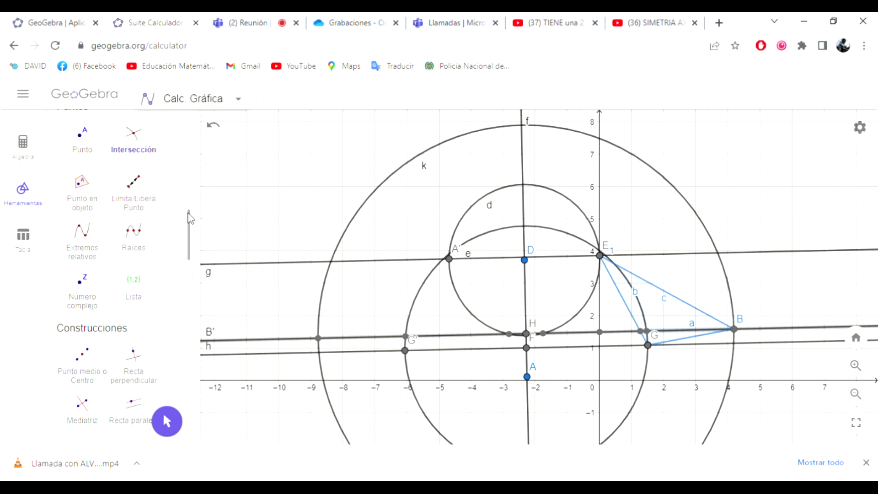
# Step: Draw the reflected triangle through points B', A' and G' using the Polygon tool
pyautogui.scroll(-5, 137, 229)
pyautogui.click(82, 176)
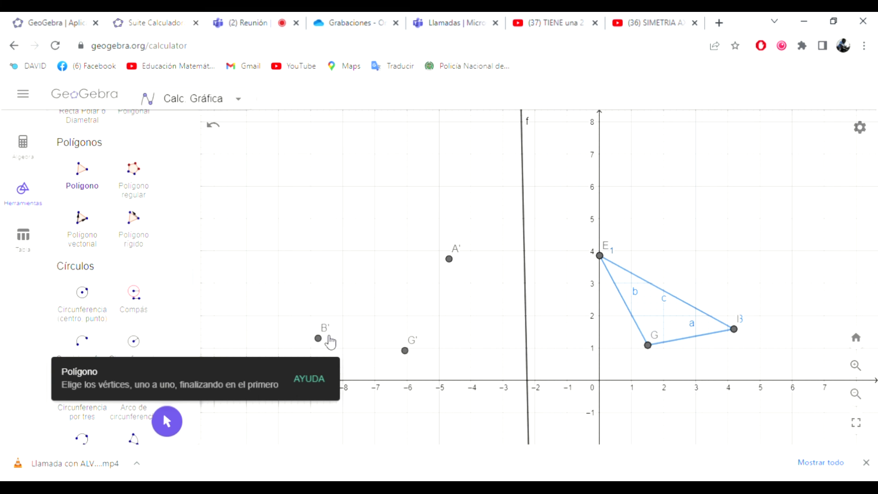
pyautogui.click(319, 338)
pyautogui.click(450, 259)
pyautogui.click(405, 351)
pyautogui.click(319, 339)
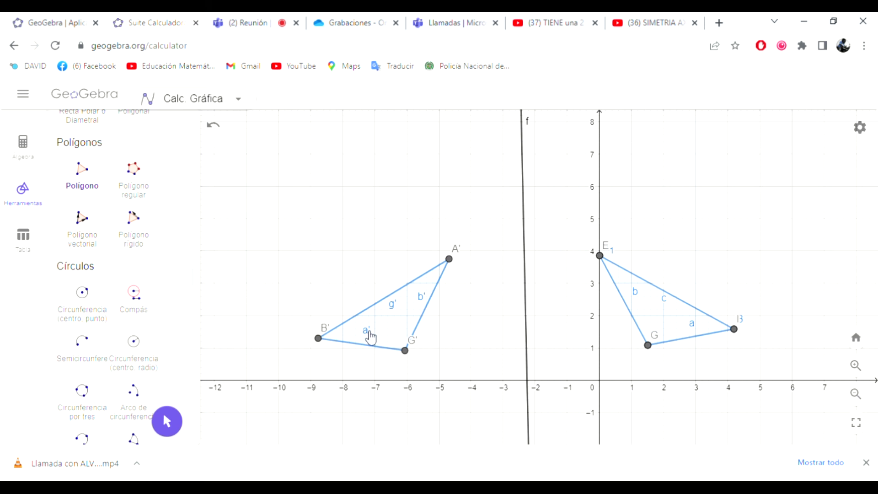
# Step: Move the original triangle's upper vertex E to about (-2, 5.5), close to line f
pyautogui.press('Escape')
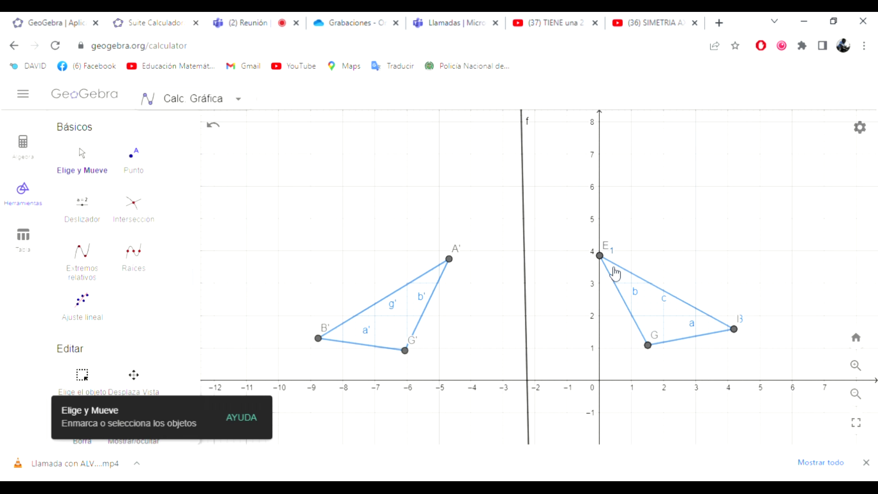
pyautogui.moveTo(605, 259); pyautogui.dragTo(543, 205)
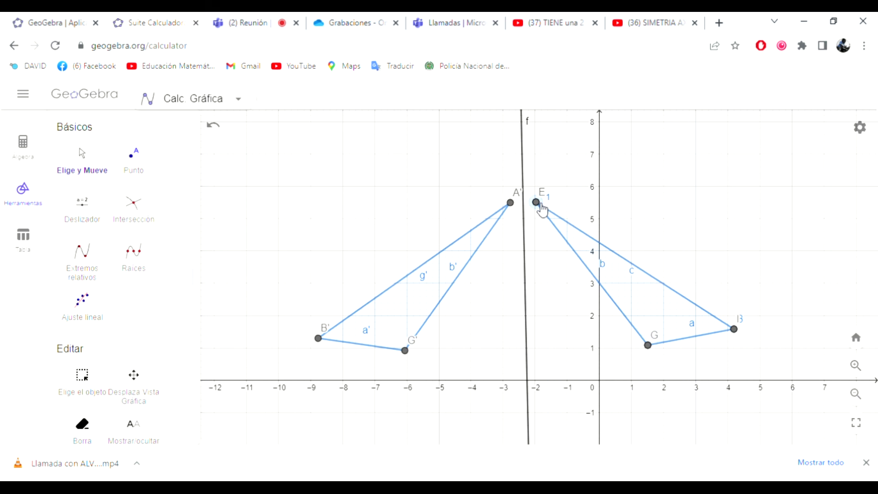